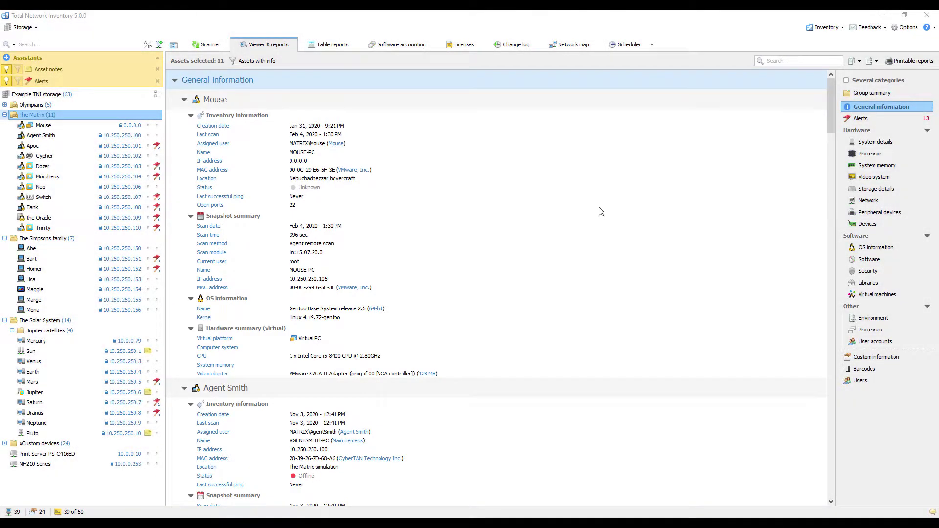
Select the Example TNI storage root to list general information for all 63 stored assets
left_click(62, 93)
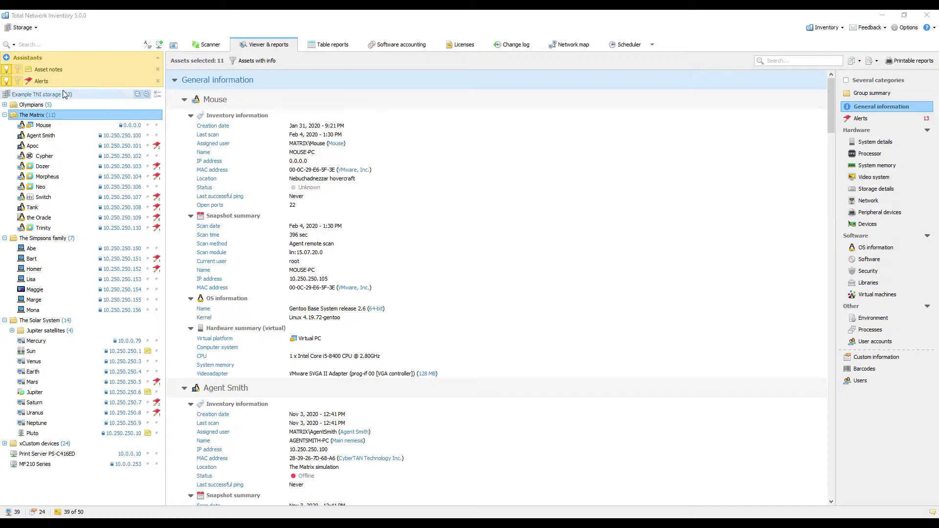
left_click(64, 137)
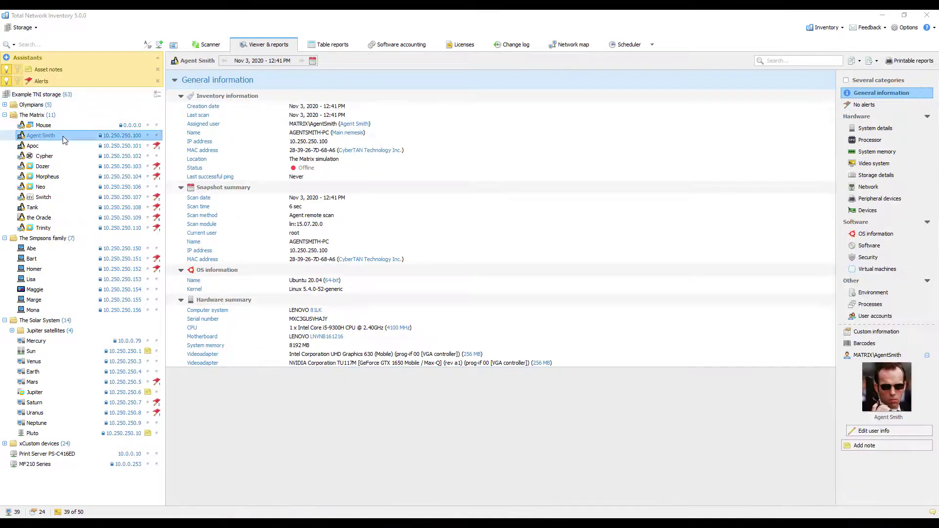
left_click(157, 94)
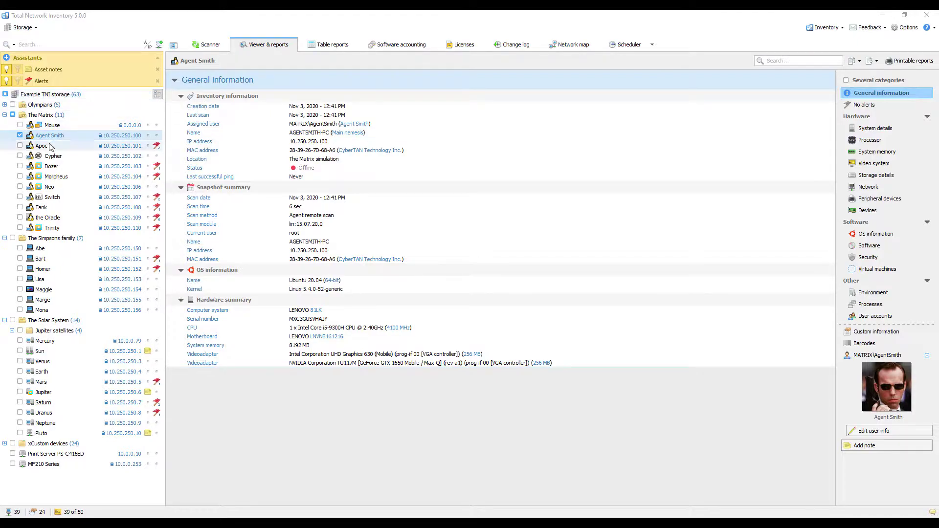
left_click(19, 165)
left_click(20, 187)
left_click(20, 207)
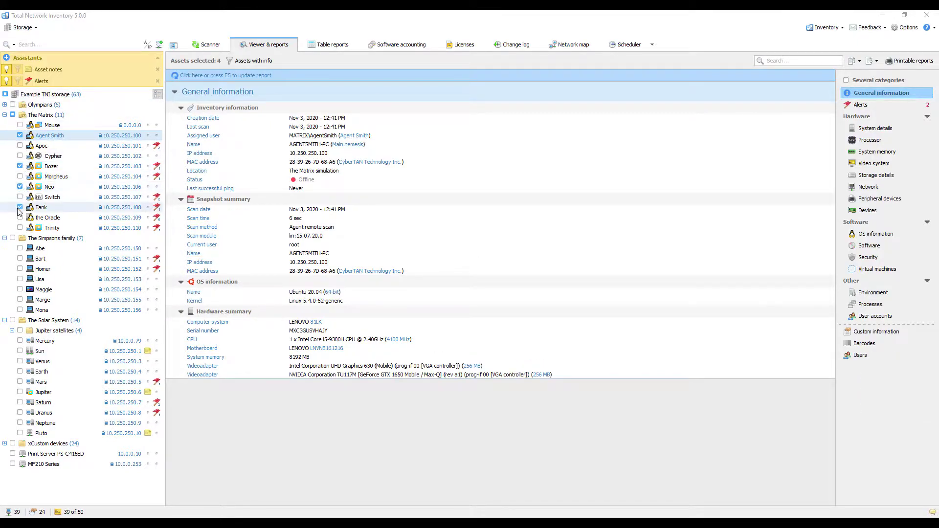
left_click(353, 74)
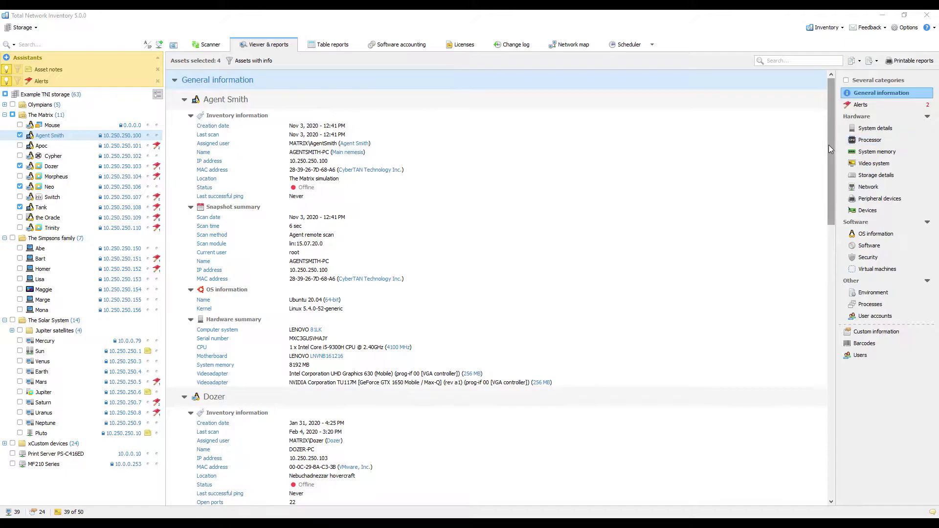
left_click_drag(829, 147, 831, 430)
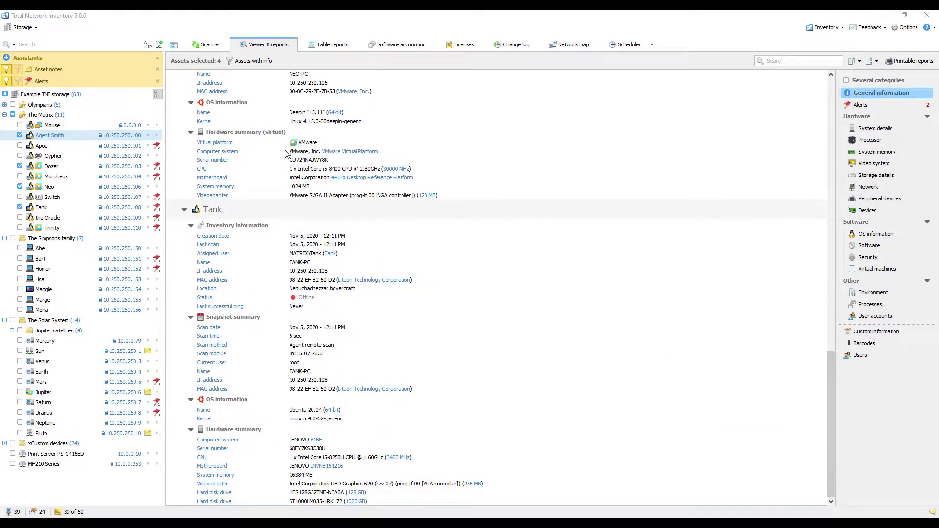
left_click(158, 95)
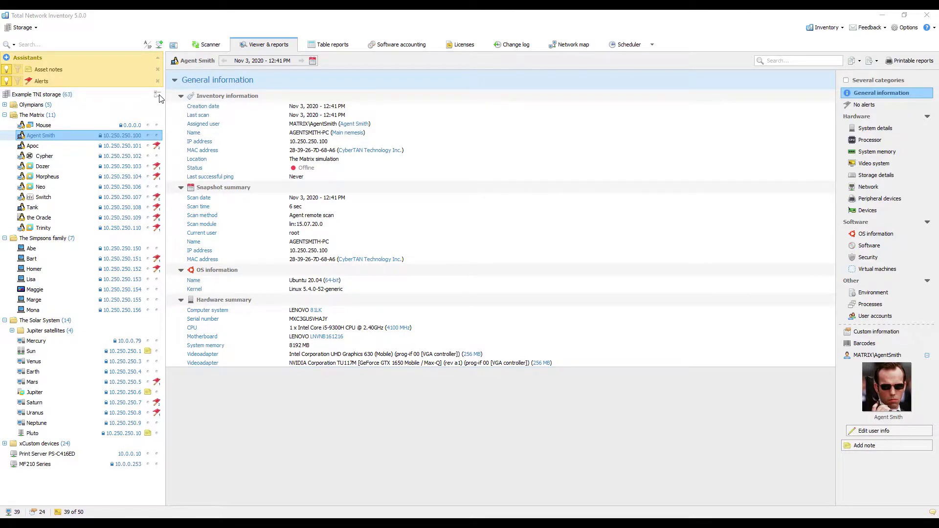
Show Mercury's installed software as of the Aug 28, 2020 snapshot
left_click(874, 246)
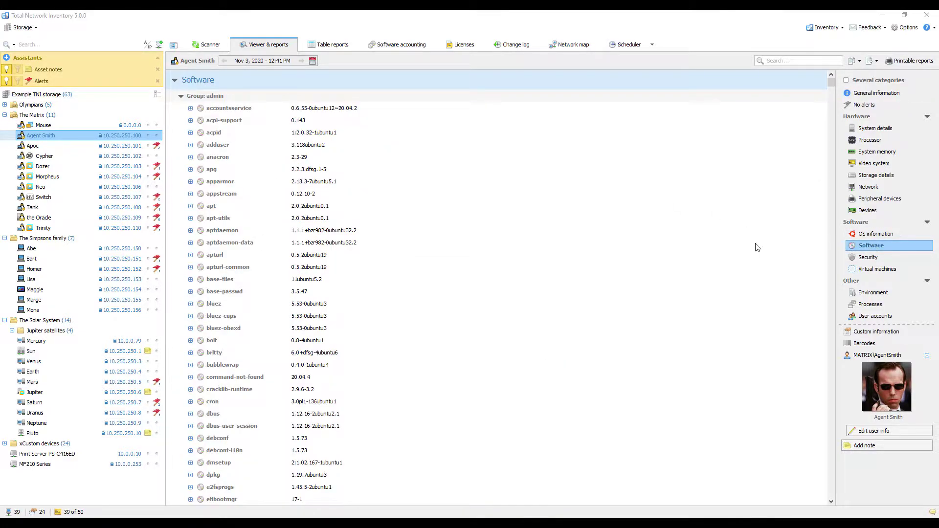
left_click(48, 341)
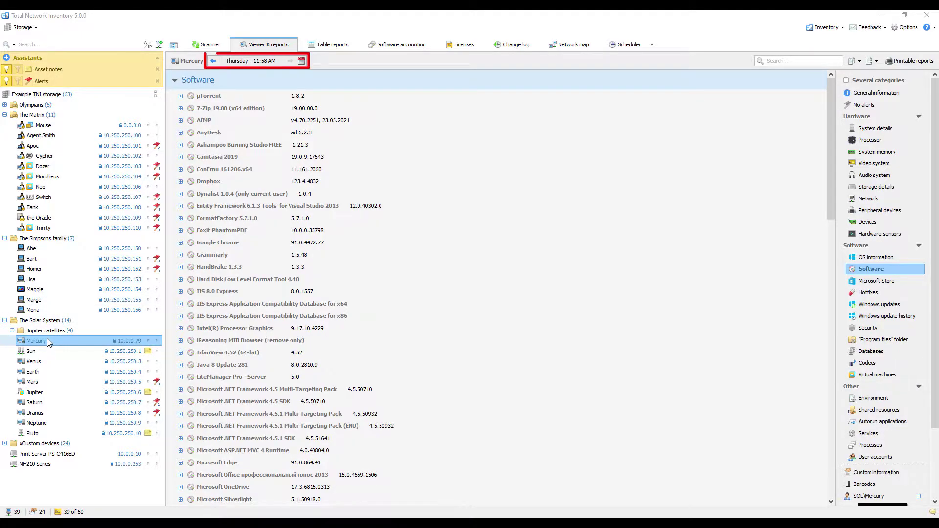
left_click(245, 59)
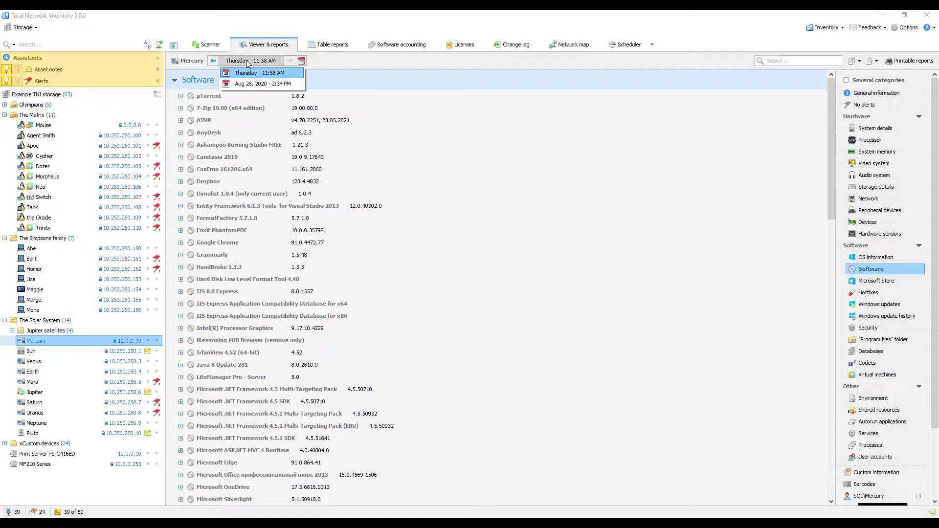
left_click(245, 81)
Return to the latest snapshot and show general information for all 63 assets
left_click(247, 60)
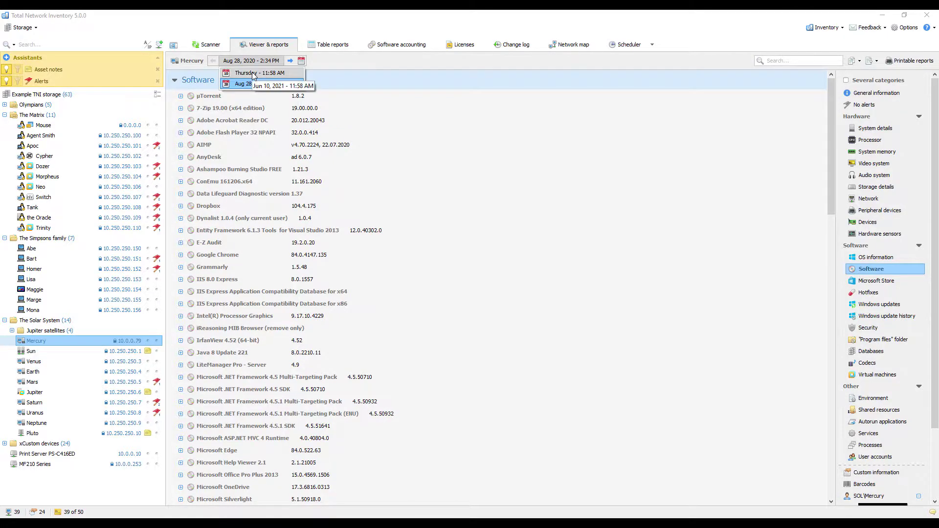
left_click(252, 72)
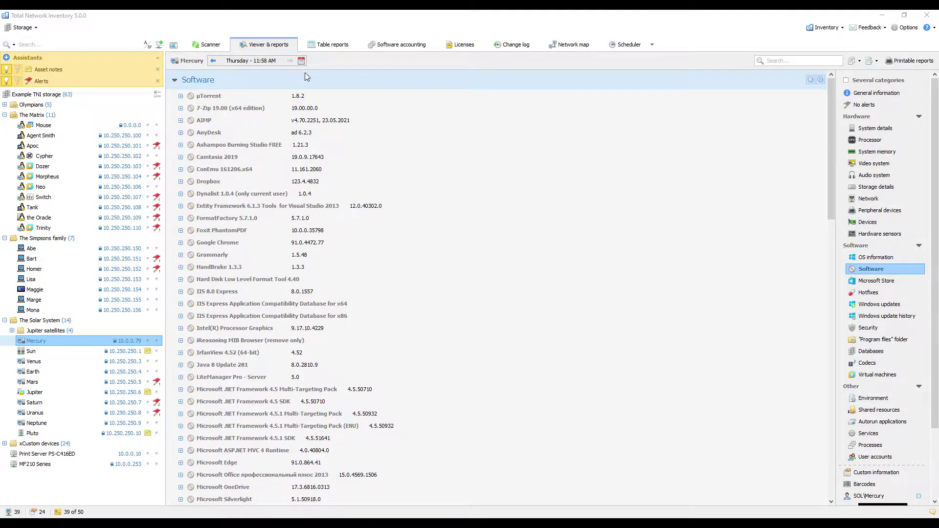
left_click(860, 95)
left_click(63, 95)
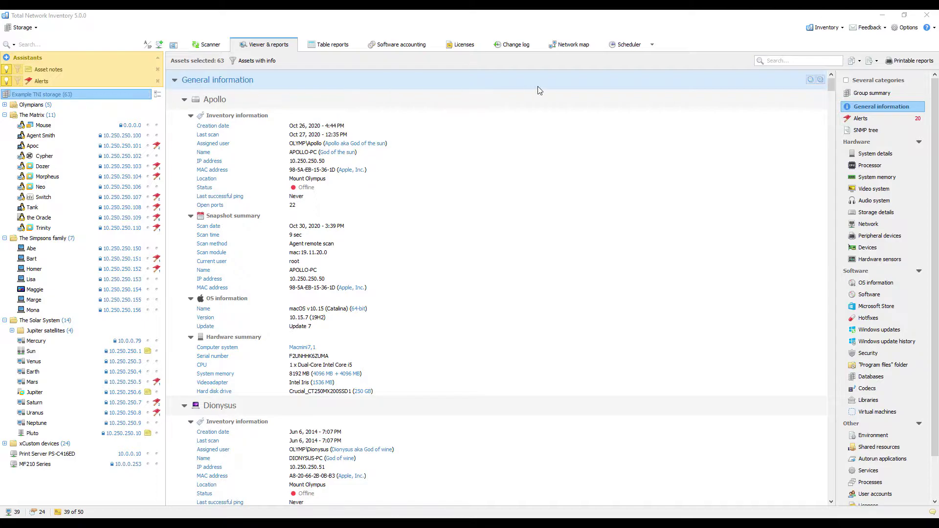
left_click(846, 80)
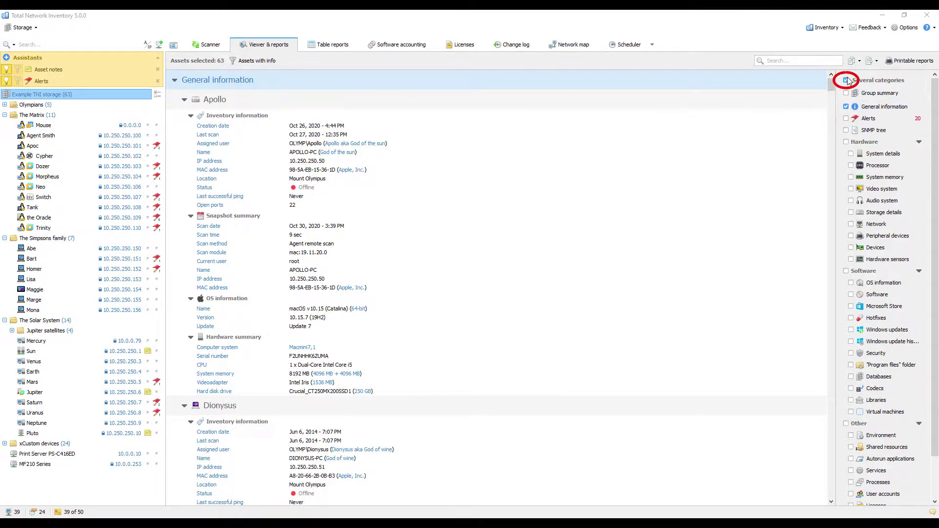
left_click(851, 165)
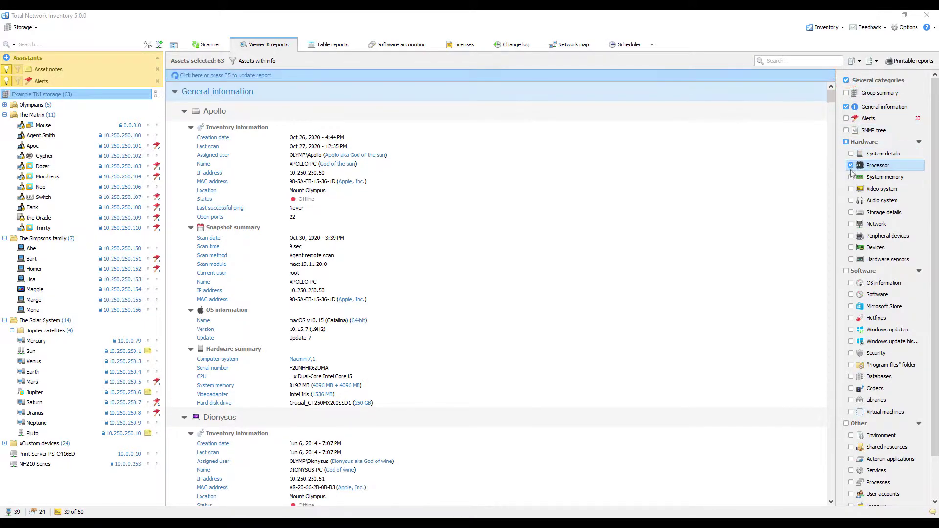
left_click(850, 177)
left_click(850, 188)
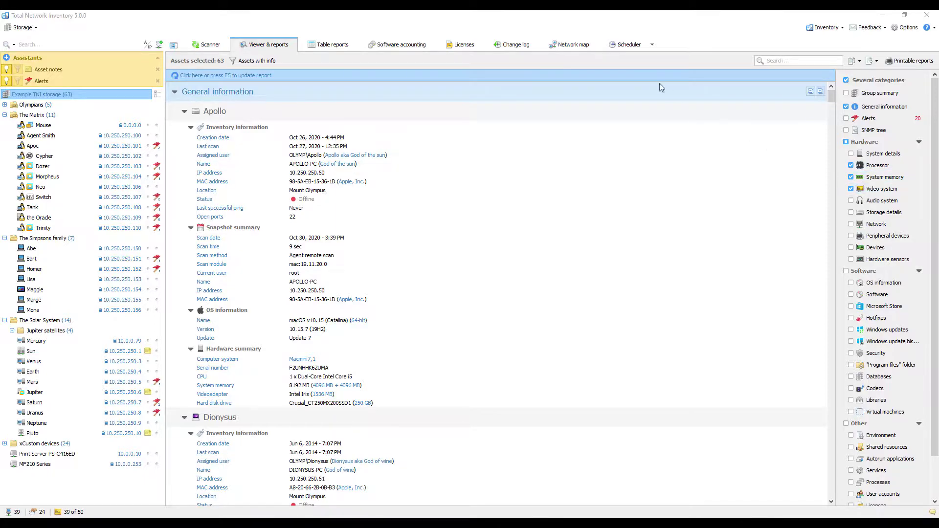
left_click(644, 75)
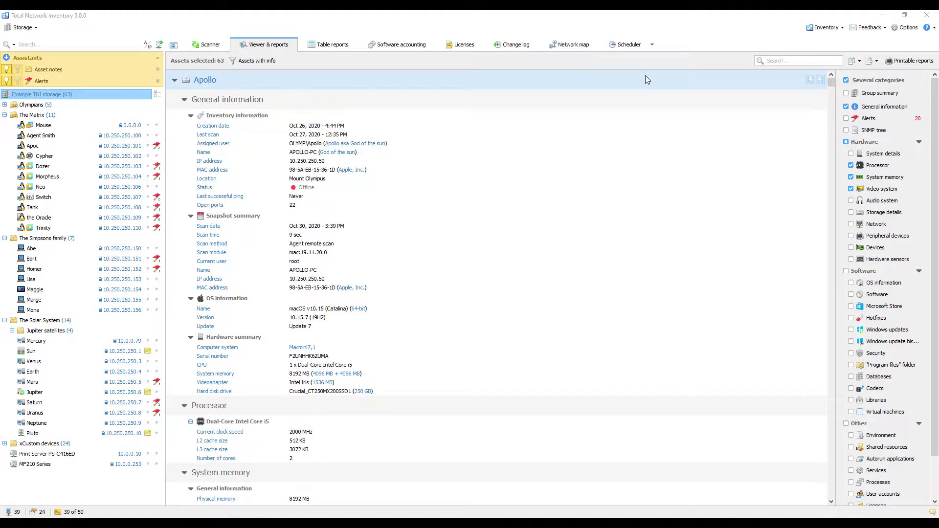
left_click(847, 80)
left_click(921, 273)
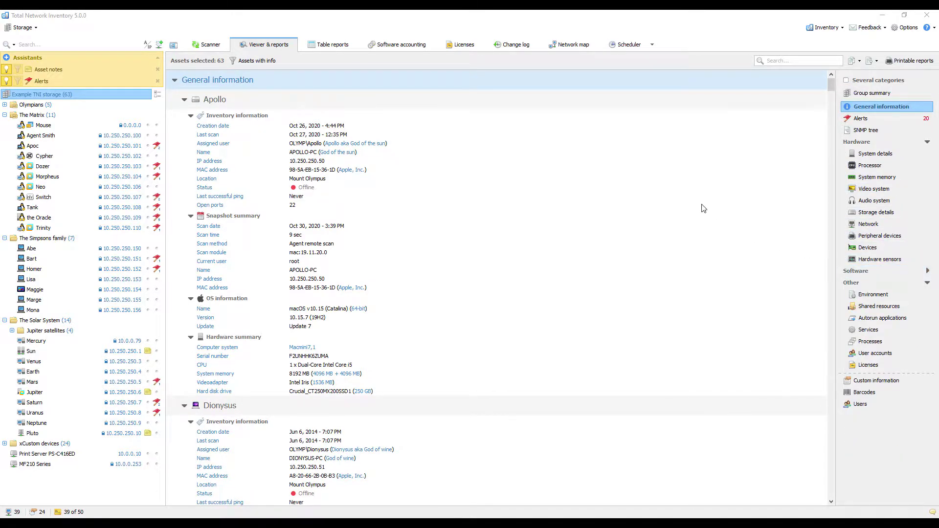
left_click(319, 243)
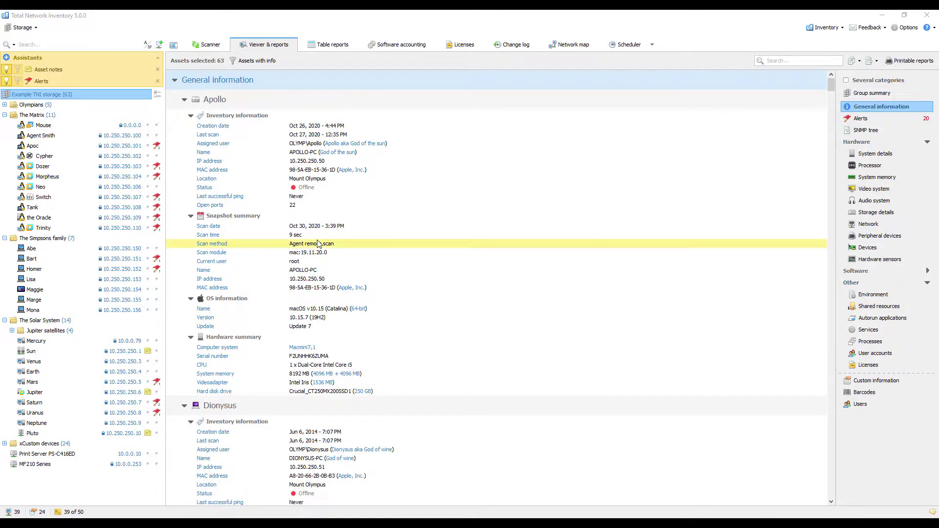
left_click(310, 270)
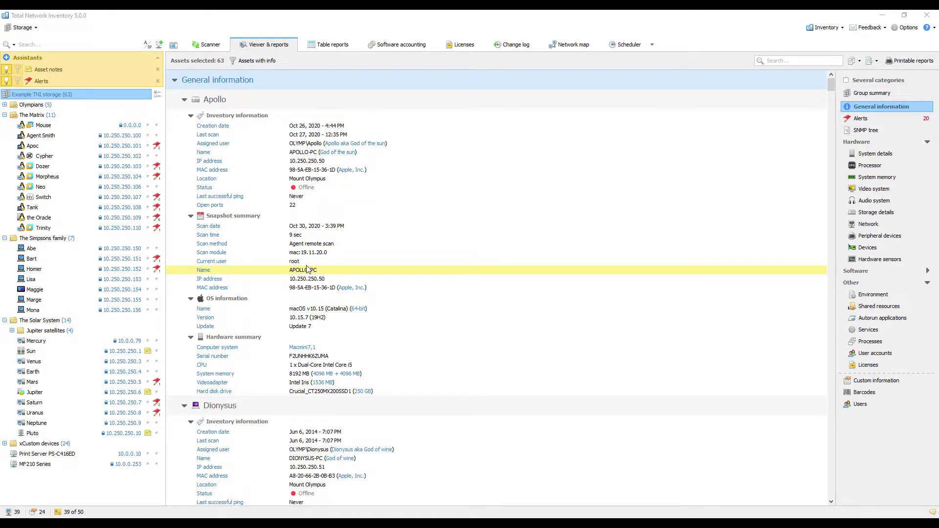
left_click(308, 262)
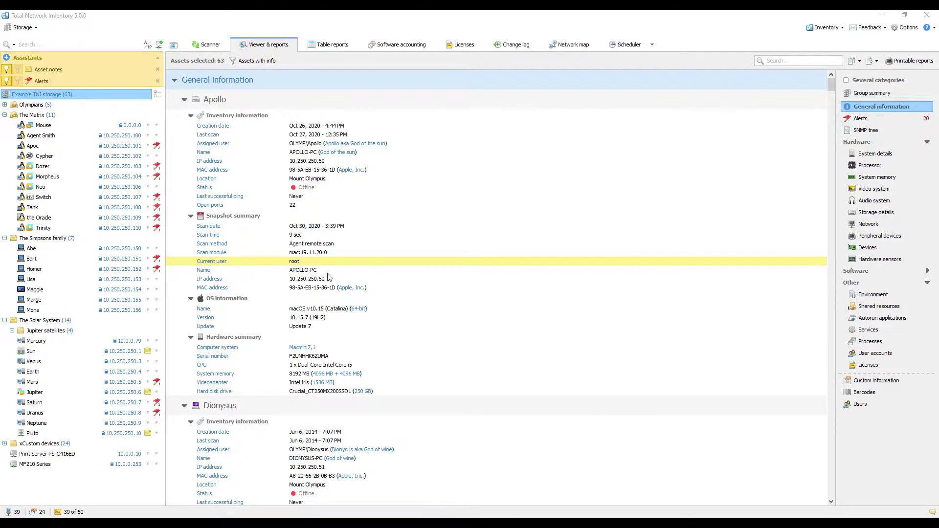
left_click_drag(377, 289, 307, 243)
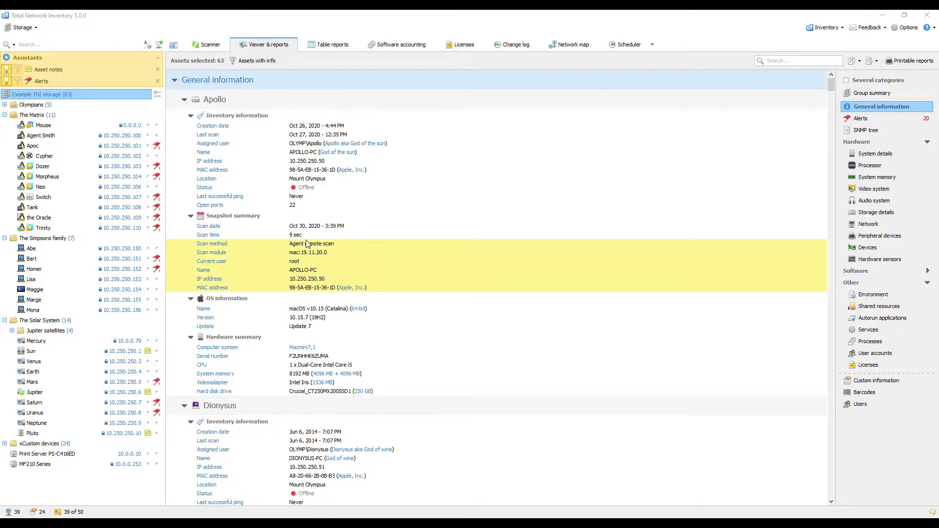
left_click(305, 216)
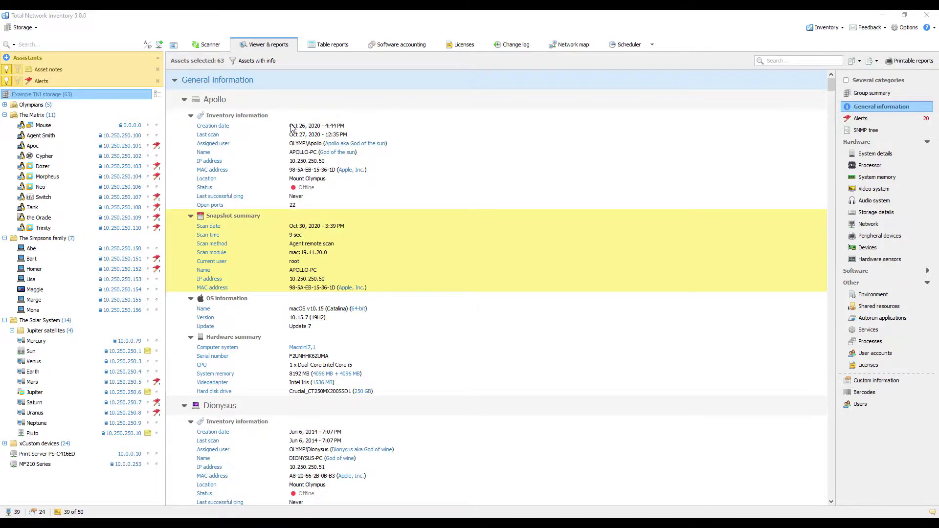
left_click(289, 115)
left_click(292, 219)
right_click(311, 231)
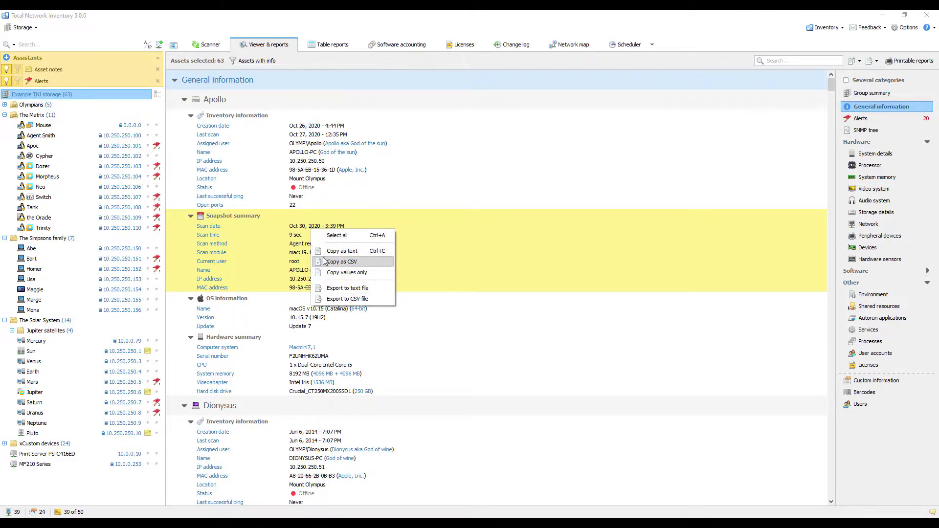
left_click(302, 182)
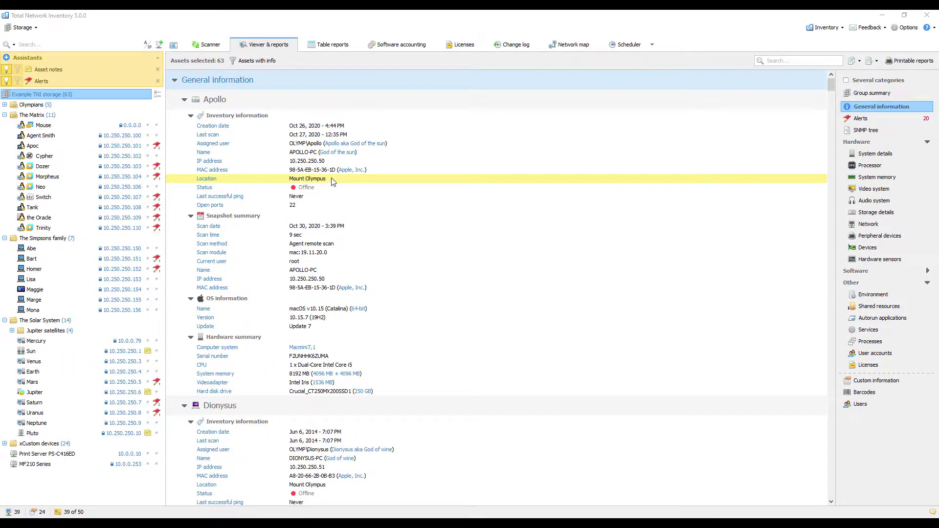
left_click(872, 190)
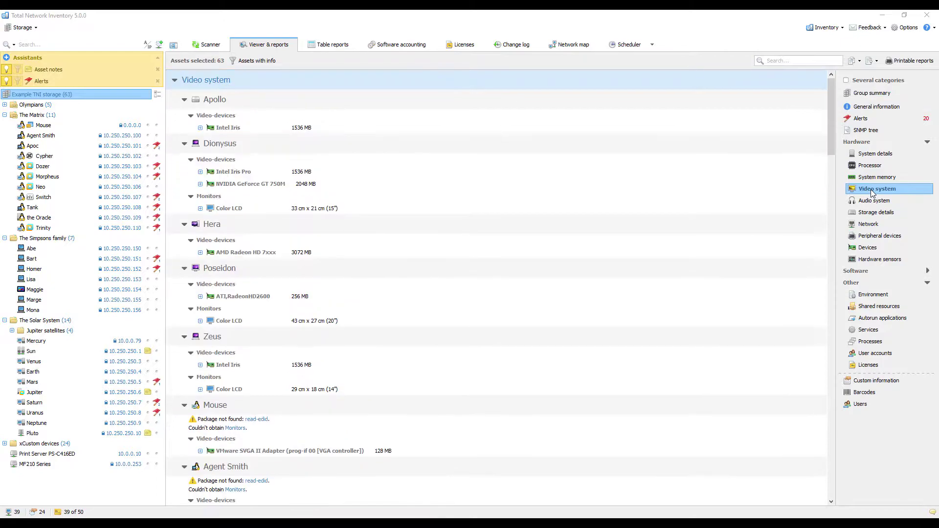
left_click(797, 60)
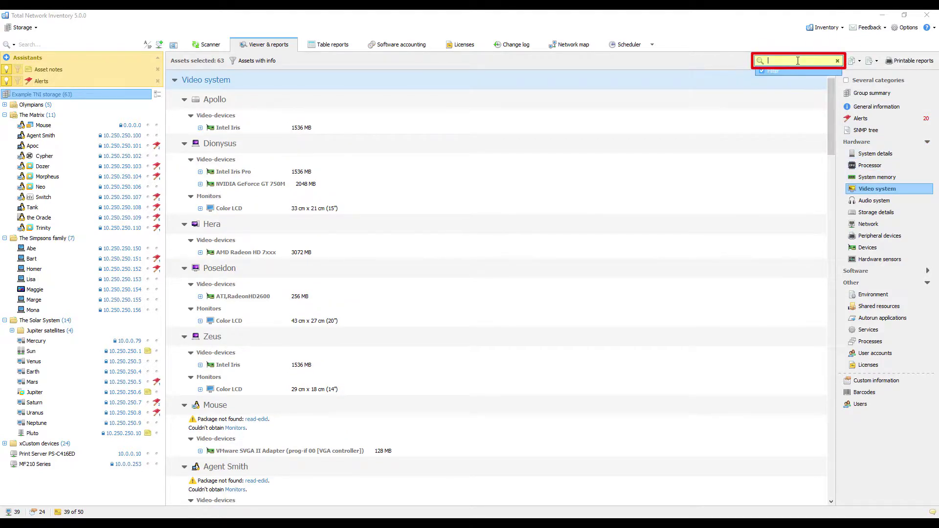
type("Nvidia")
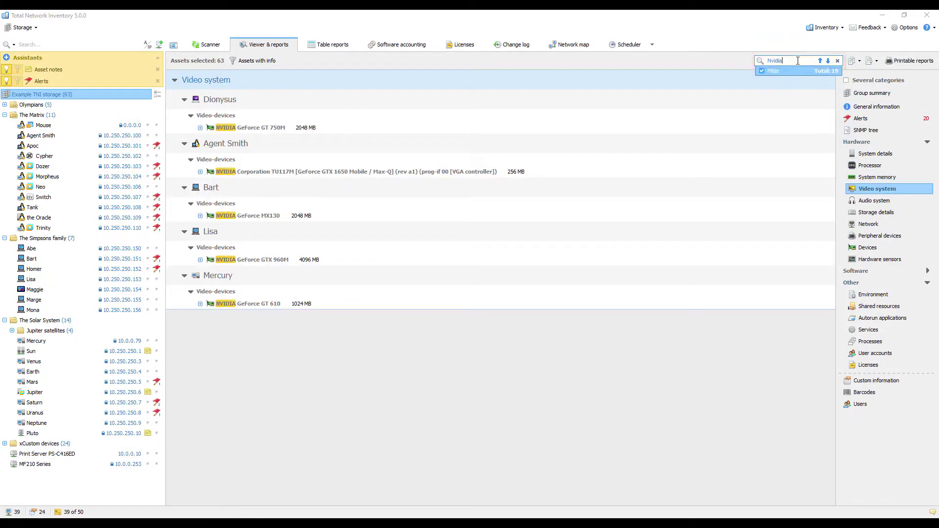
left_click(760, 70)
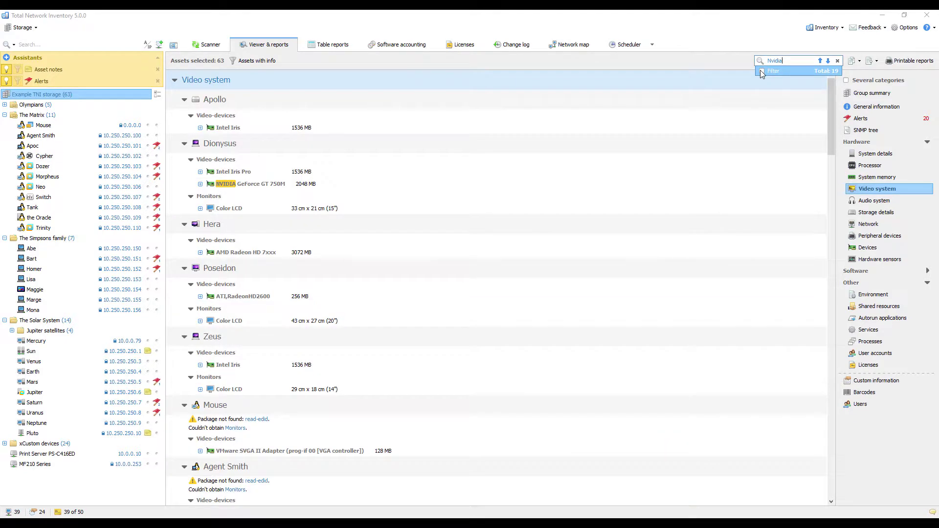
left_click(760, 71)
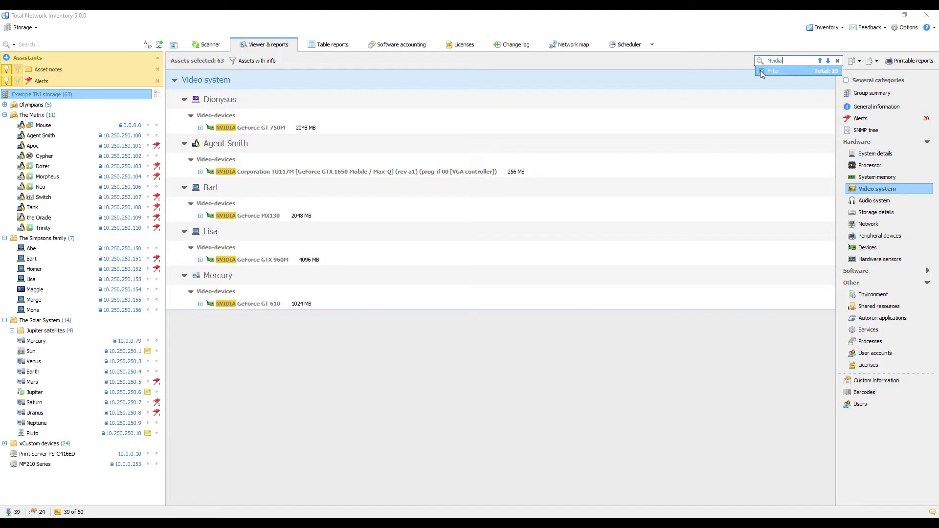
left_click(837, 61)
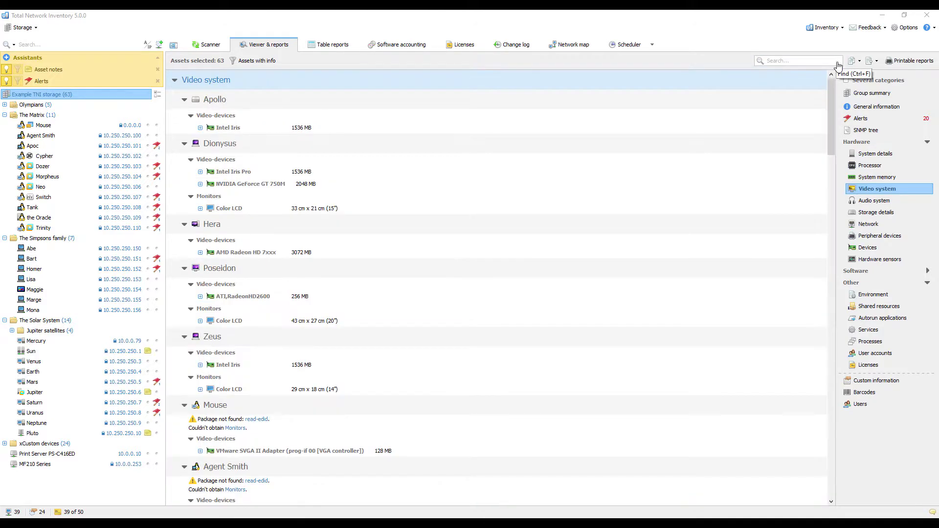
left_click(881, 106)
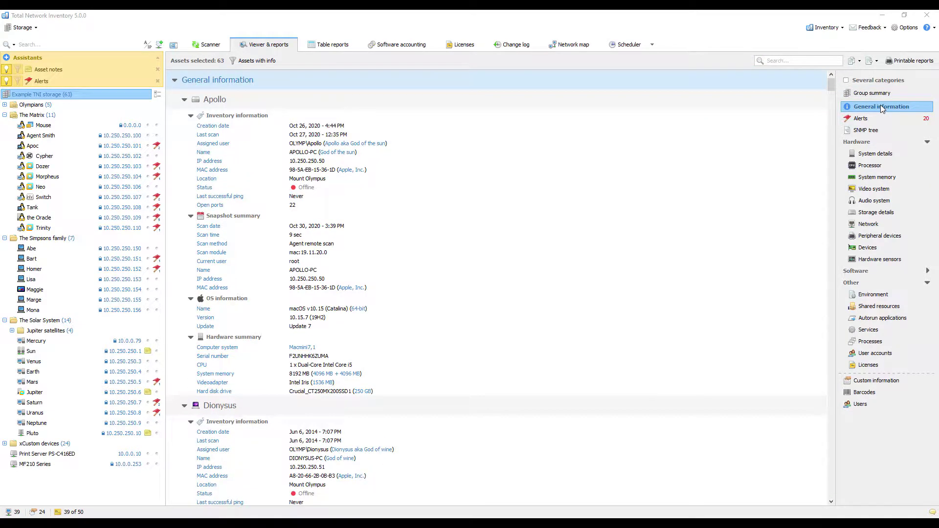
Show the general information as a Full-layout printable report and review its export formats
left_click(901, 60)
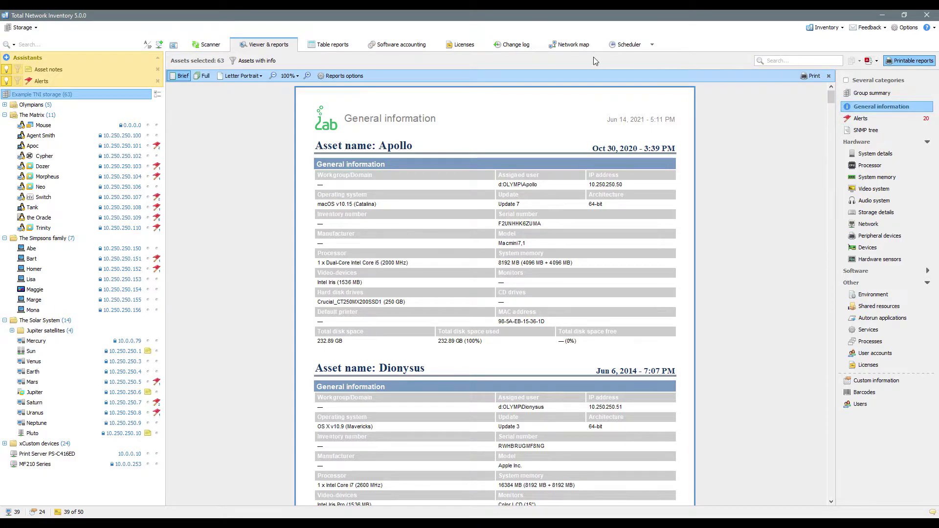
left_click(199, 77)
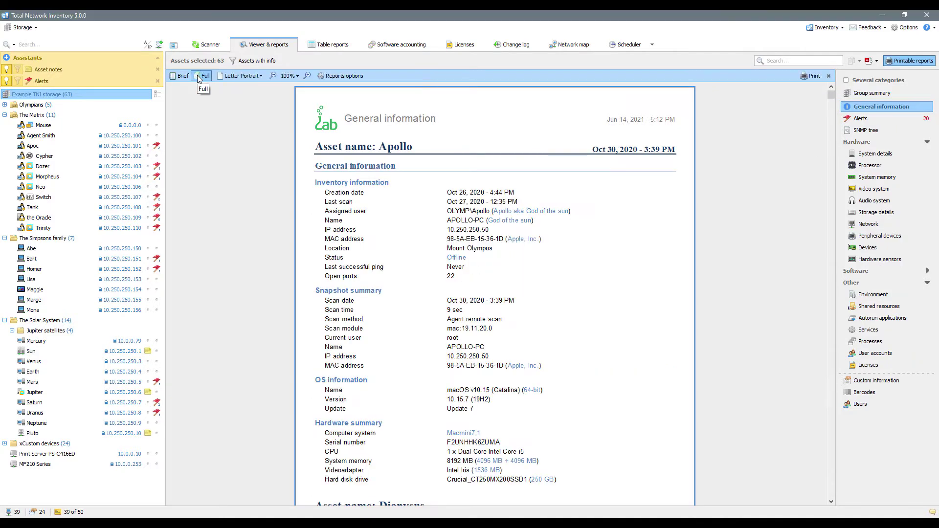
left_click_drag(829, 96, 829, 158)
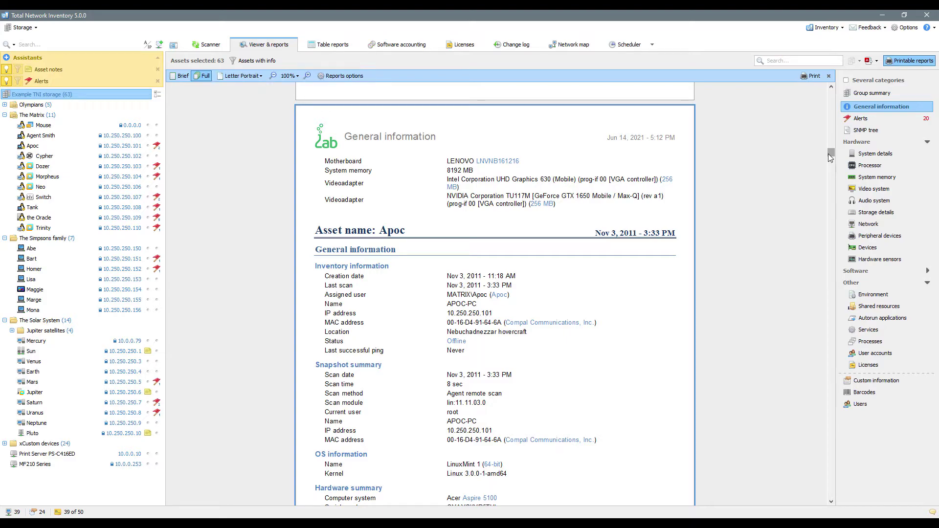
left_click(876, 62)
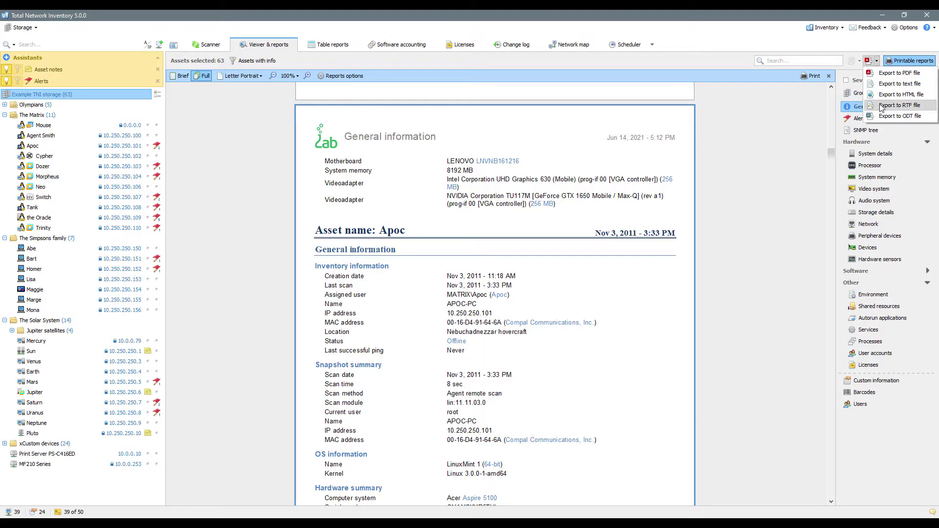
left_click(876, 60)
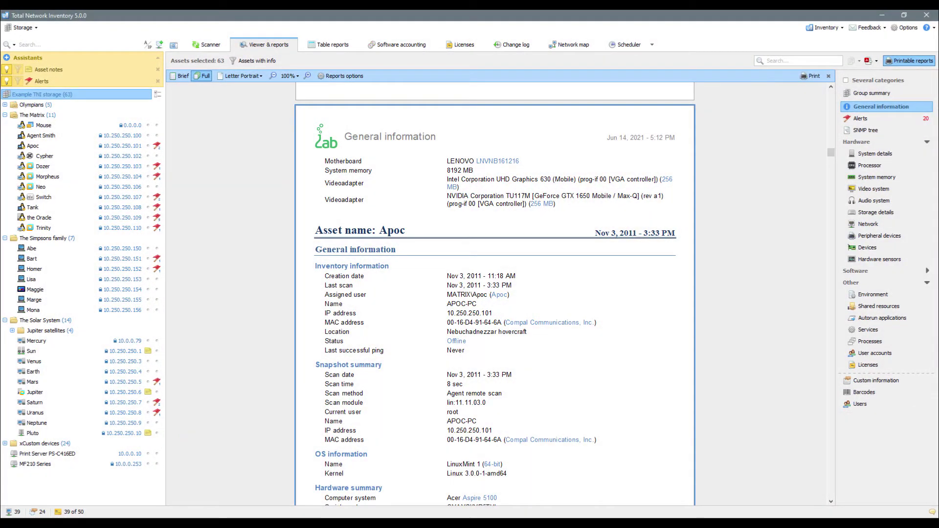
Leave the printable report and add the note 'Special Agent' to Agent Smith
left_click(910, 61)
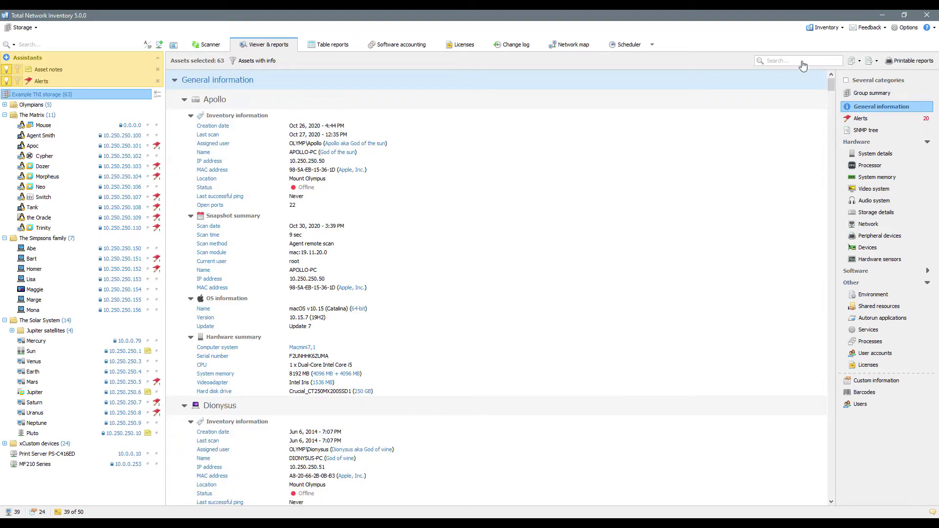
left_click(74, 141)
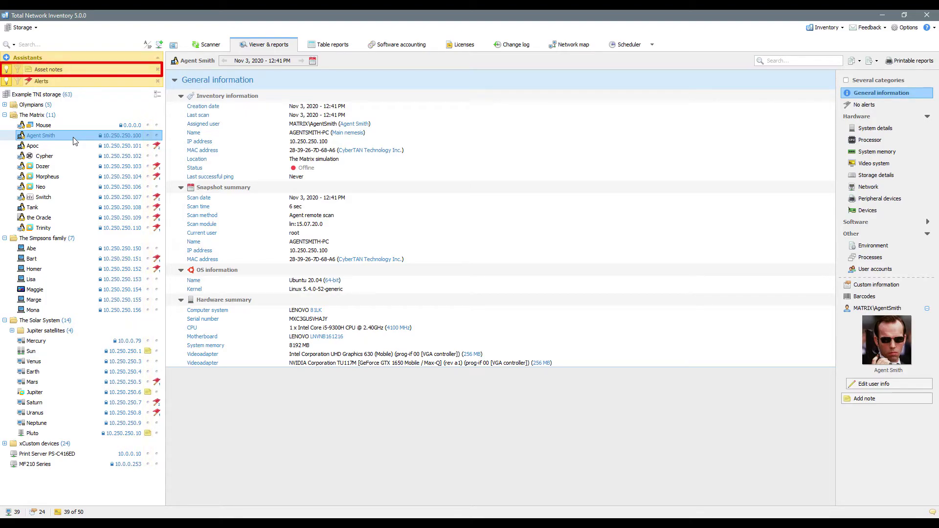
left_click(876, 399)
type("Special")
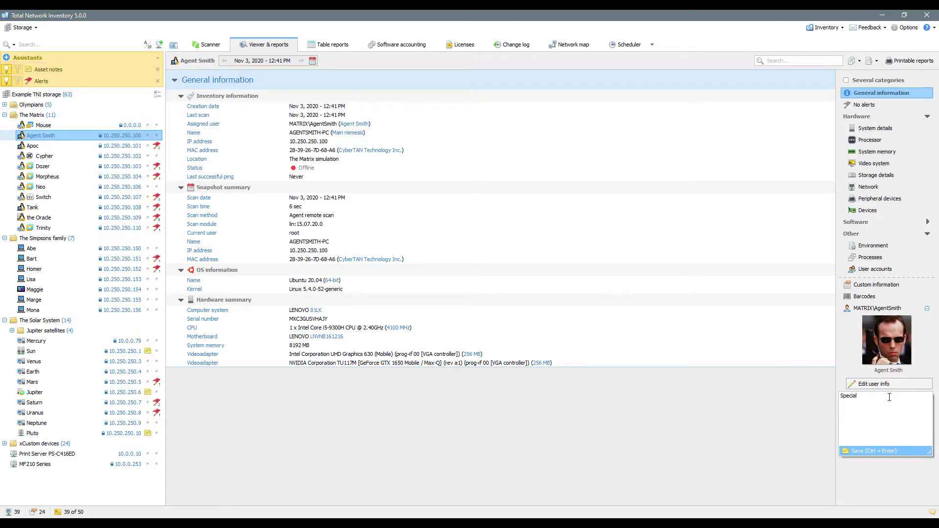
type(" Agent")
key("ctrl+Return")
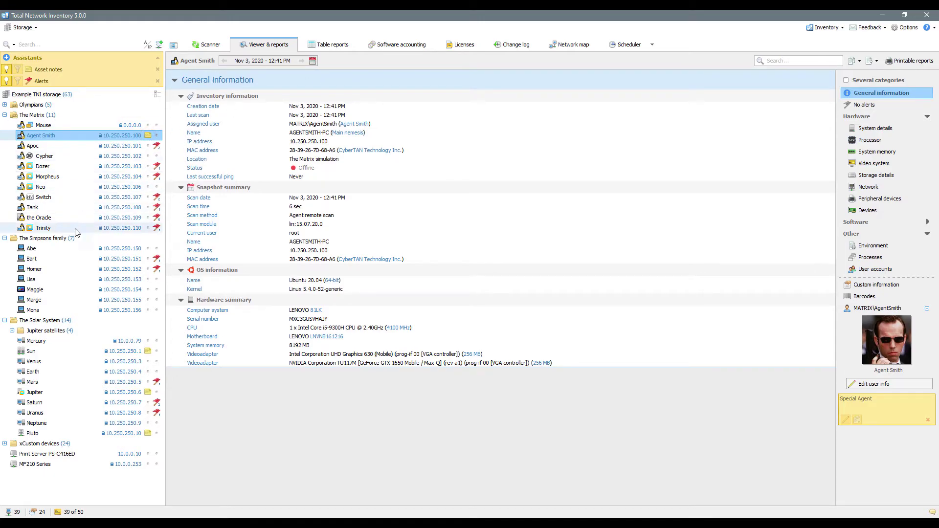
Check the Simpsons family group's alerts, then view general information for all 63 assets
left_click(64, 238)
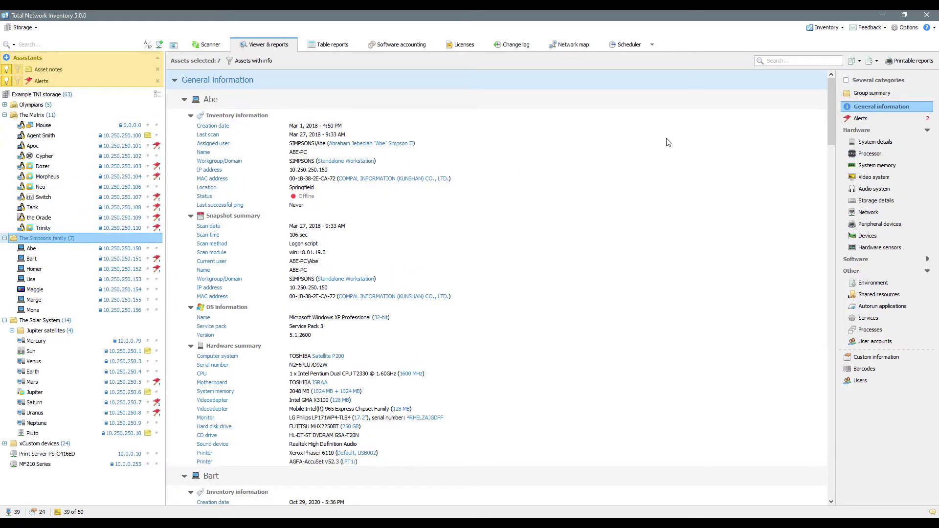
left_click(861, 119)
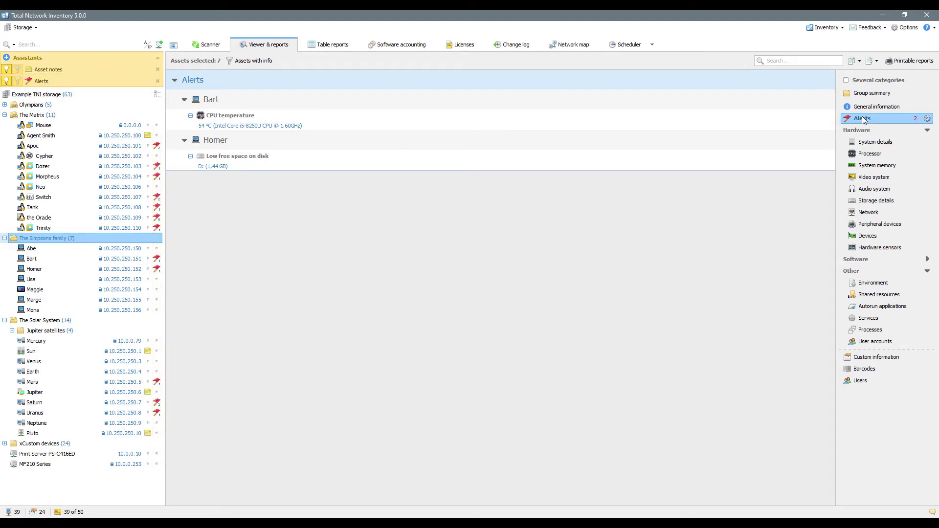
left_click(866, 107)
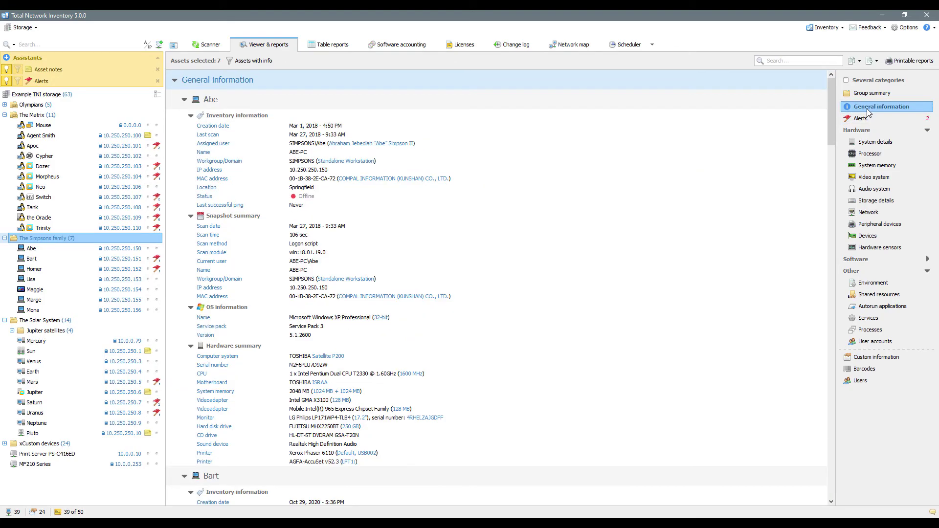
left_click(88, 92)
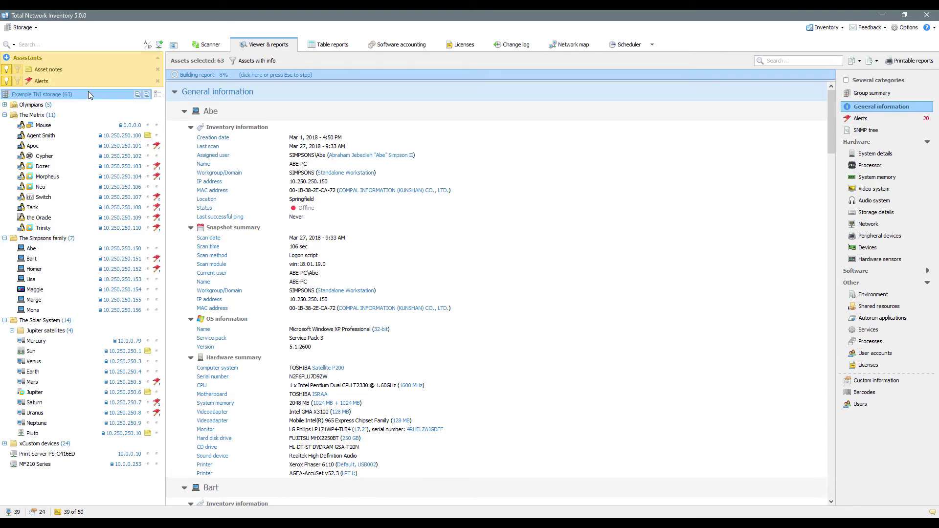